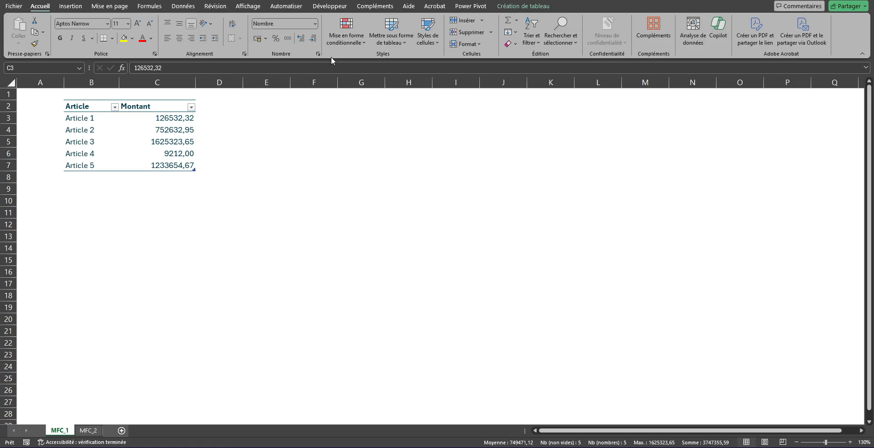
Insert an option button form control beside the table around F3:G4 and duplicate it twice directly below.
click(169, 103)
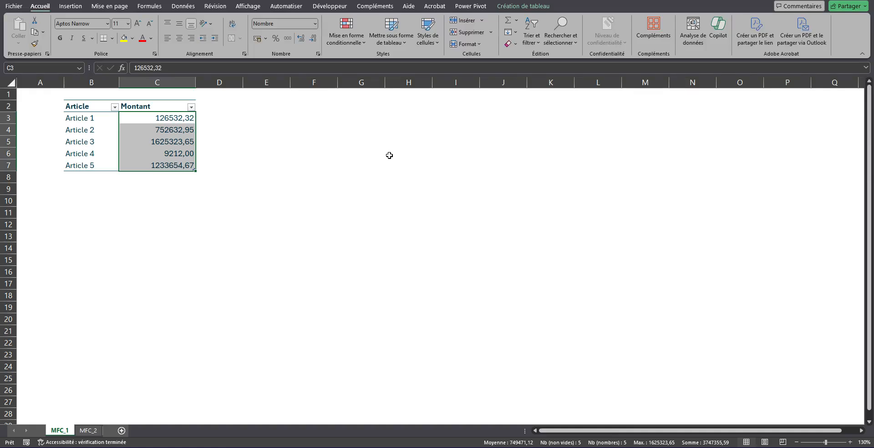
click(313, 109)
click(344, 8)
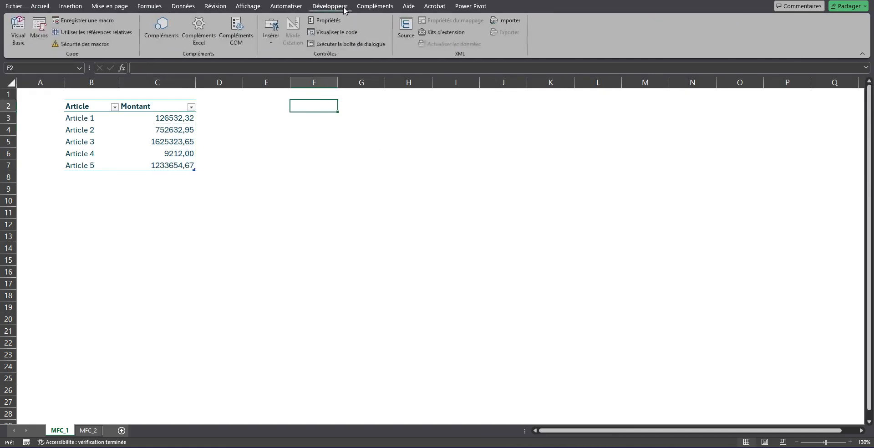
click(272, 32)
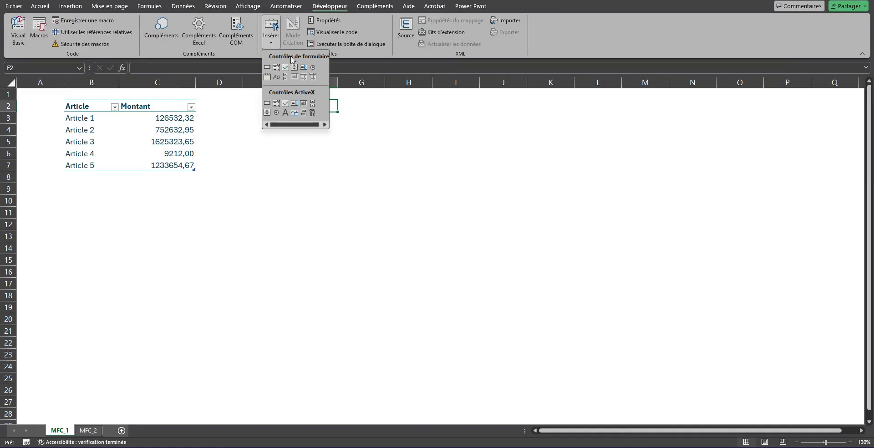
click(313, 68)
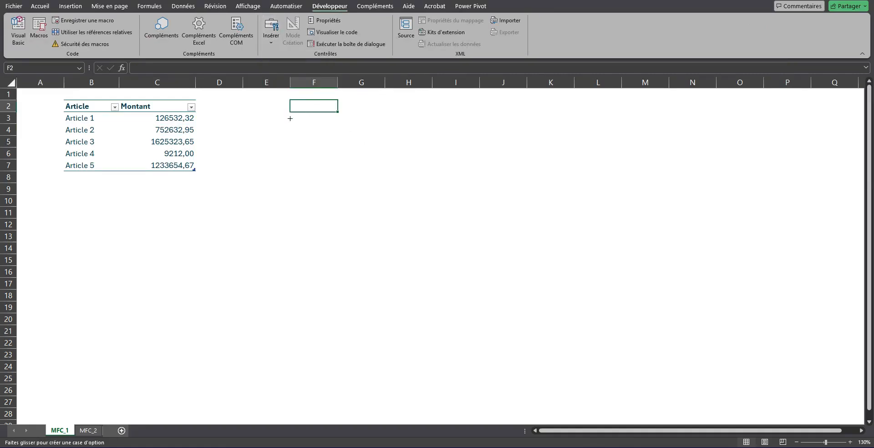
drag(290, 118, 360, 137)
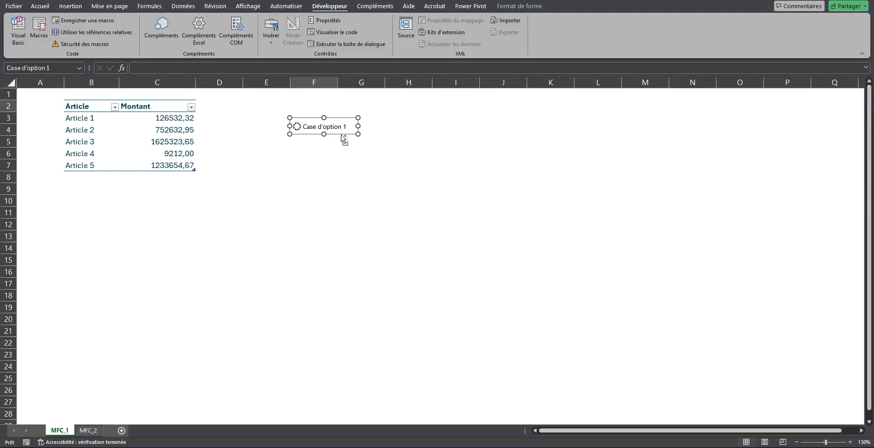
drag(343, 138, 345, 160)
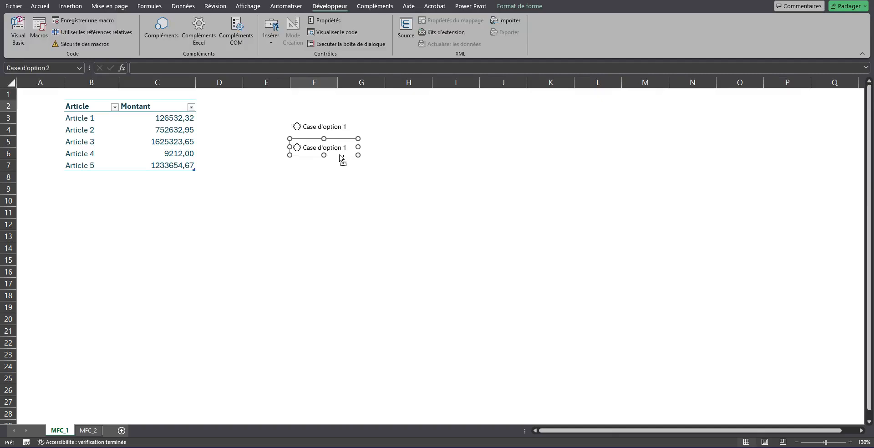
drag(342, 160, 346, 181)
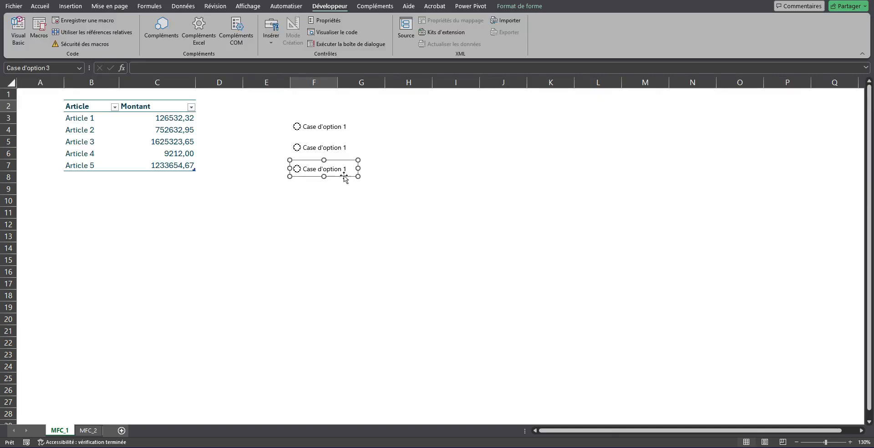
Change the first option button's text to "Millier".
right_click(342, 131)
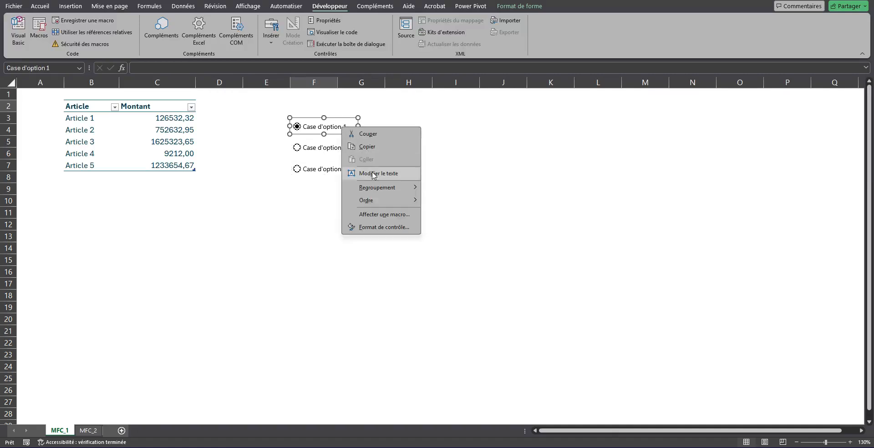
click(362, 173)
key(Delete)
key(Delete)
key(Delete)
key(Delete)
key(Delete)
key(Delete)
key(Delete)
key(Delete)
key(Delete)
key(Delete)
key(Delete)
key(Delete)
key(Delete)
key(Delete)
key(Delete)
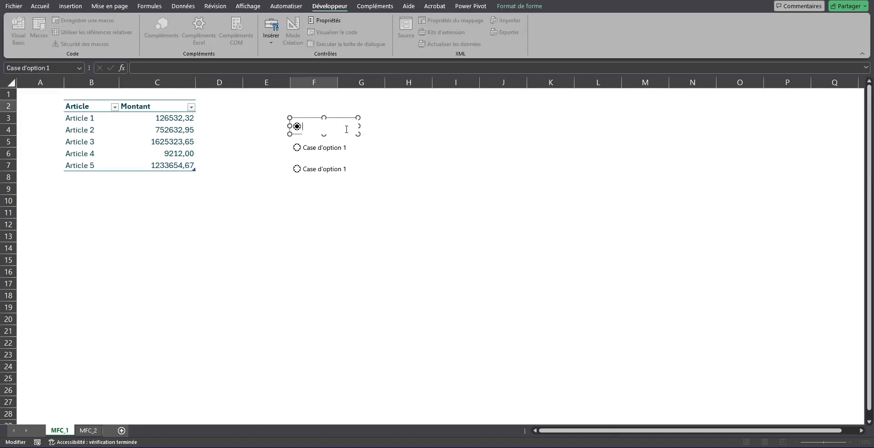
text(Millier)
Change the second option button's text to "Format K".
right_click(316, 149)
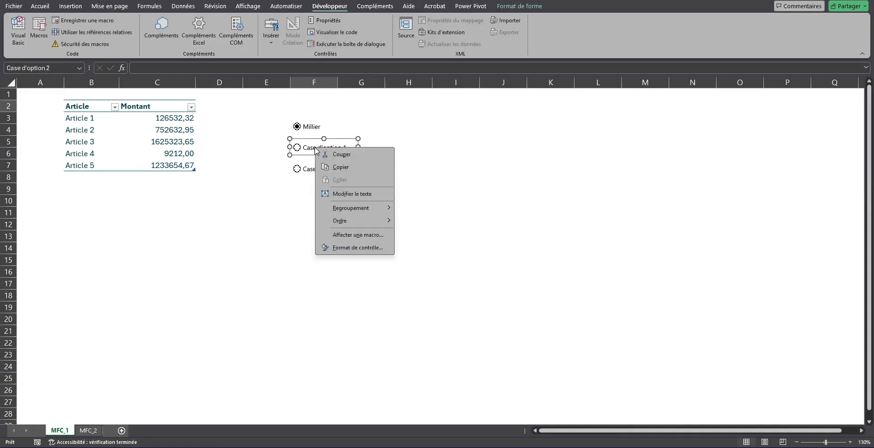
click(345, 193)
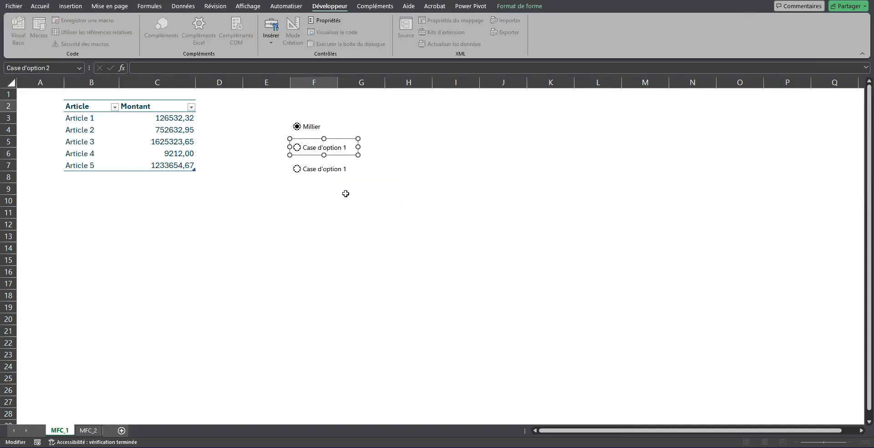
key(Delete)
key(Delete)
key(Delete)
key(Delete)
key(Delete)
key(Delete)
key(Delete)
key(Delete)
key(Delete)
key(Delete)
key(Delete)
key(Delete)
key(Delete)
key(Delete)
key(Delete)
text(Format K)
Change the third option button's text to "Format M" and finish editing it.
click(310, 170)
right_click(311, 171)
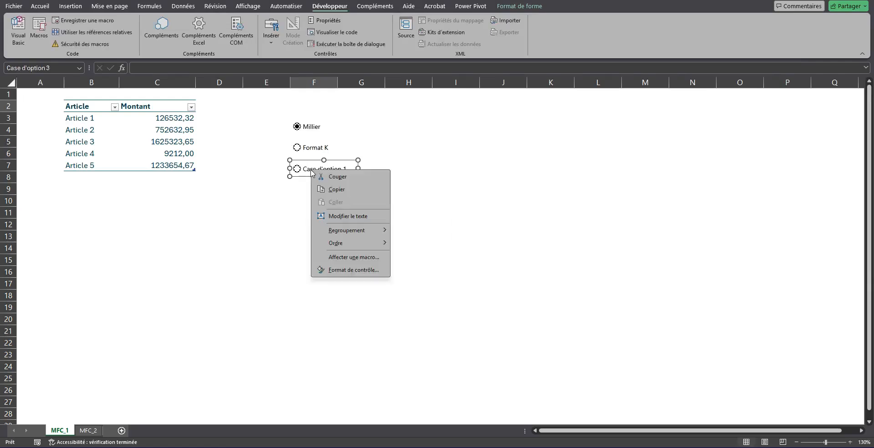
click(343, 216)
key(Delete)
key(Delete)
key(Delete)
key(Delete)
key(Delete)
key(Delete)
key(Delete)
key(Delete)
key(Delete)
key(Delete)
key(Delete)
key(Delete)
key(Delete)
key(Delete)
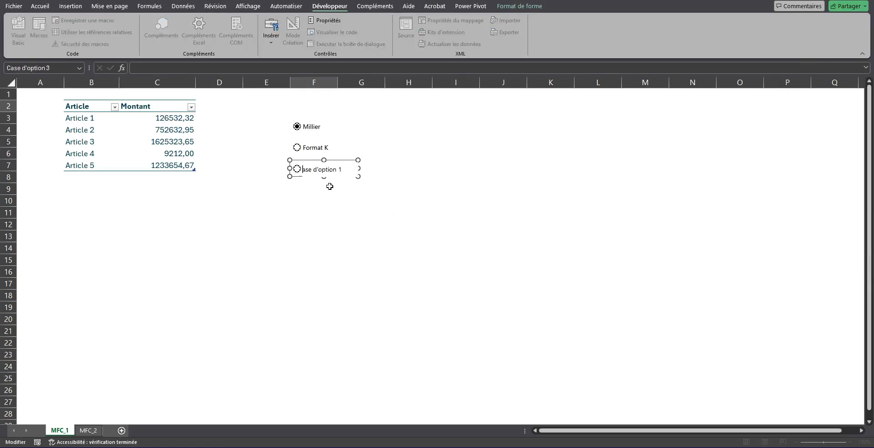
text(Format M)
click(329, 187)
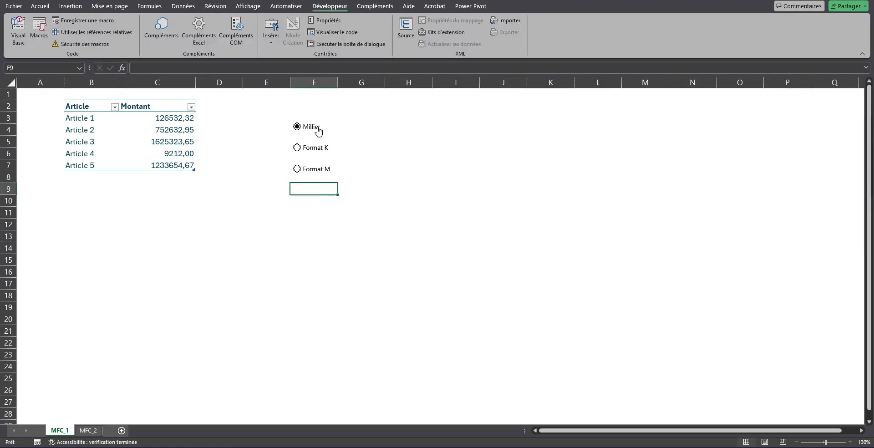
Test the option buttons by selecting Format K, Format M, Format K again and finally Millier.
click(296, 148)
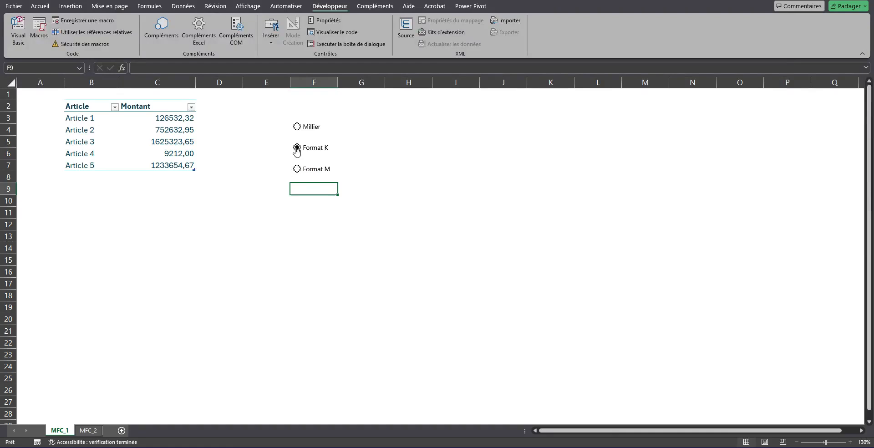
click(297, 168)
click(297, 148)
click(298, 127)
Link the Millier option button's control value to cell $I$3.
right_click(316, 130)
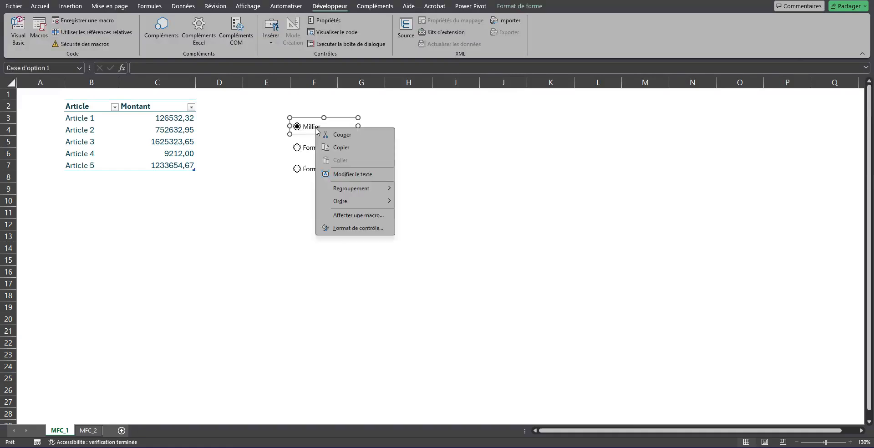
click(358, 228)
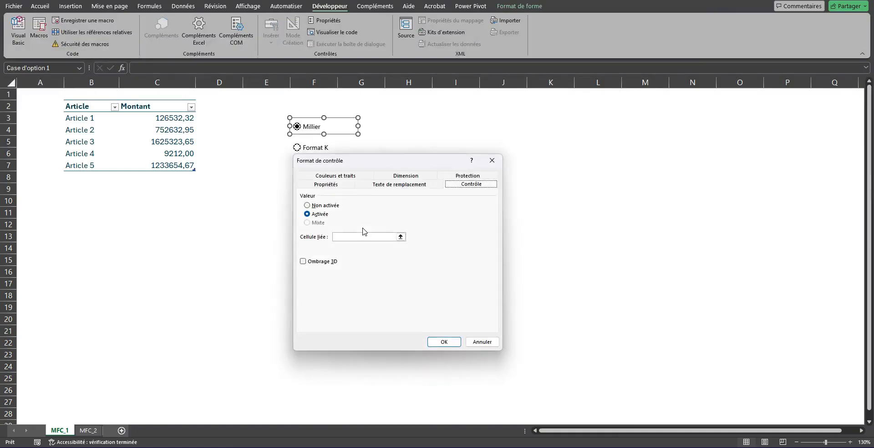
click(343, 236)
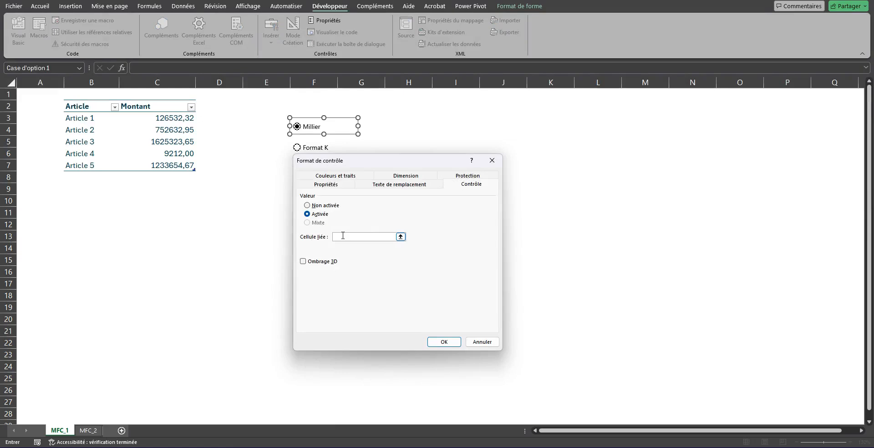
click(455, 118)
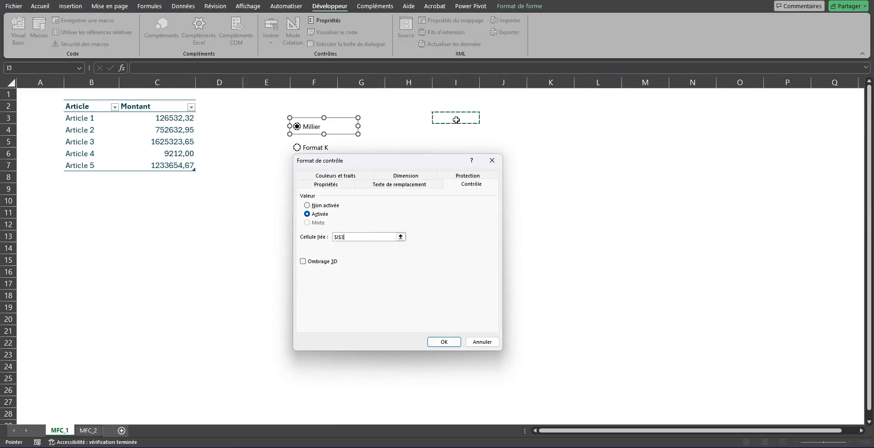
click(443, 342)
Fill the linked cell I3 with yellow.
click(46, 7)
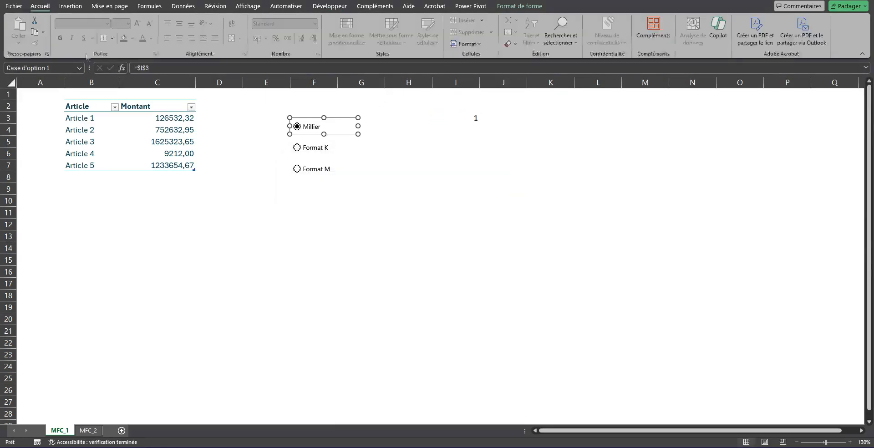
click(473, 119)
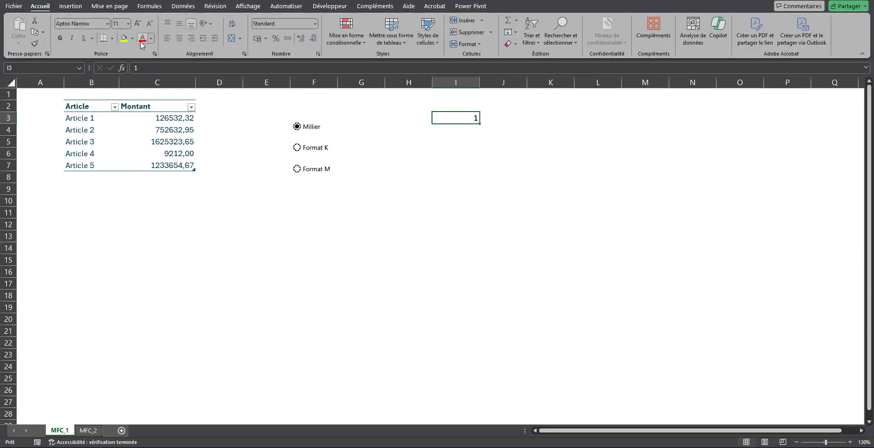
click(124, 38)
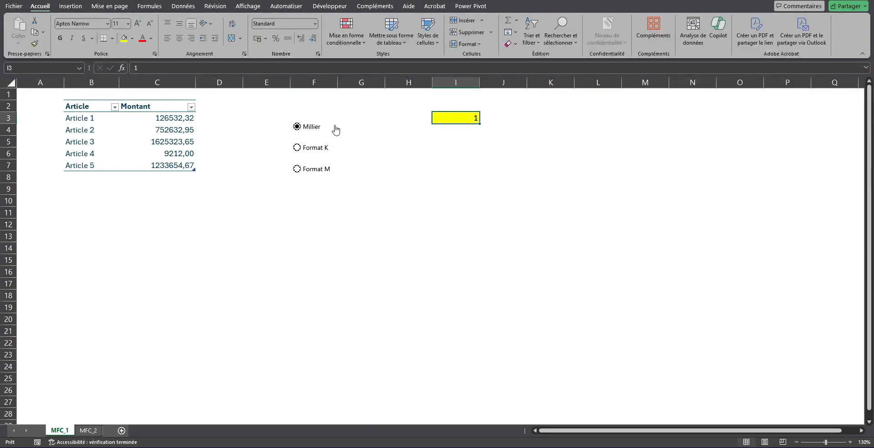
Check the link to I3 by selecting Format K, Format M and Millier in turn.
click(318, 148)
click(321, 170)
click(309, 128)
Create a formula-based conditional formatting rule for the Montant values C3:C7 with the formula =$I$3 = 1.
click(160, 100)
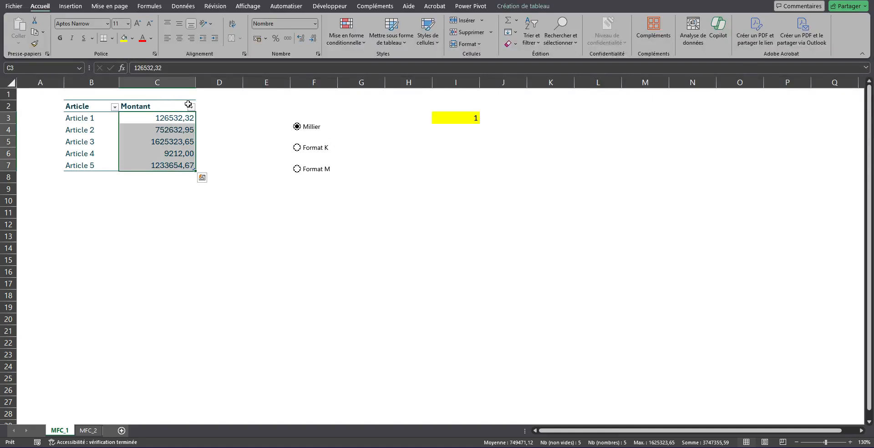
click(354, 43)
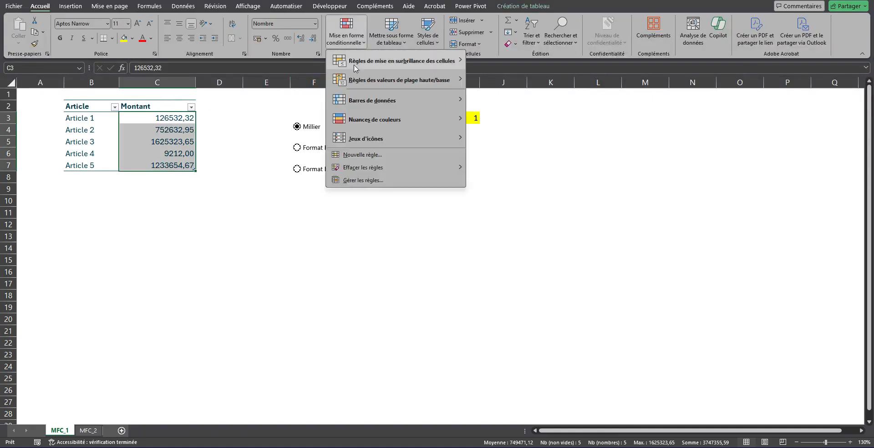
click(367, 157)
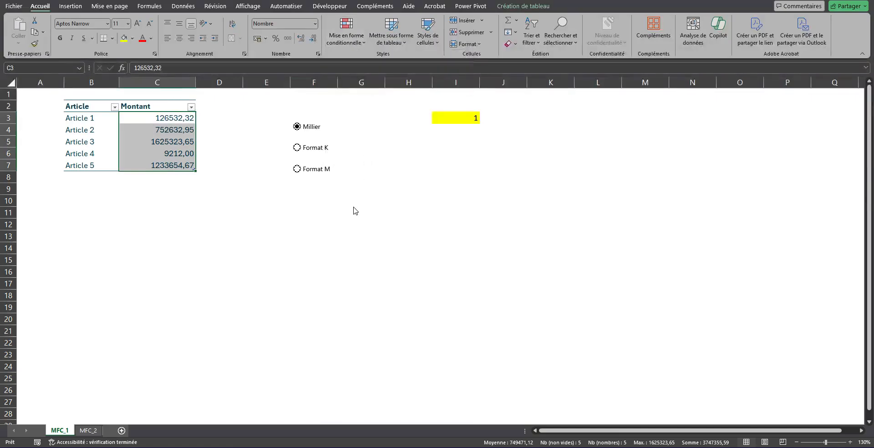
click(320, 255)
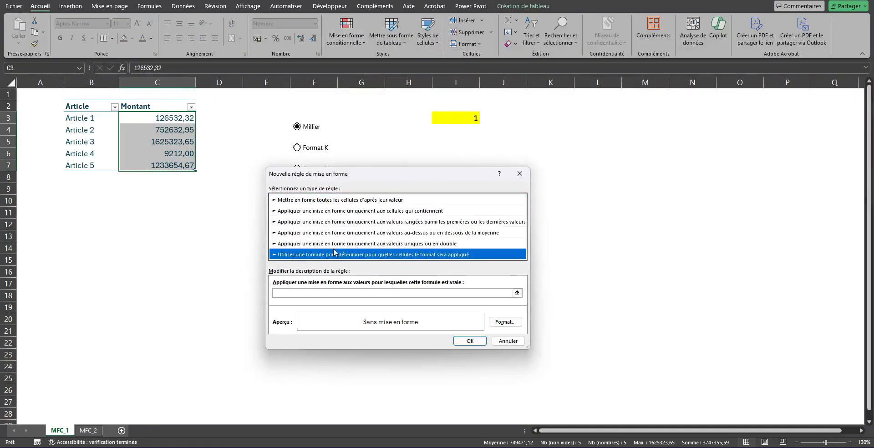
click(313, 292)
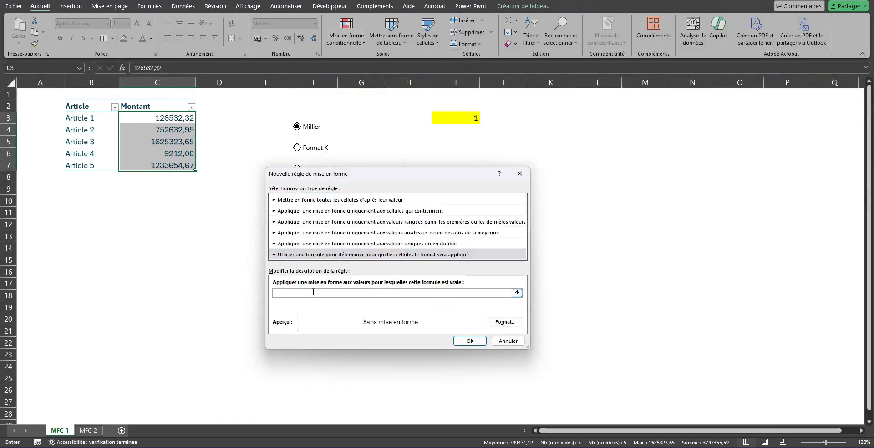
click(467, 120)
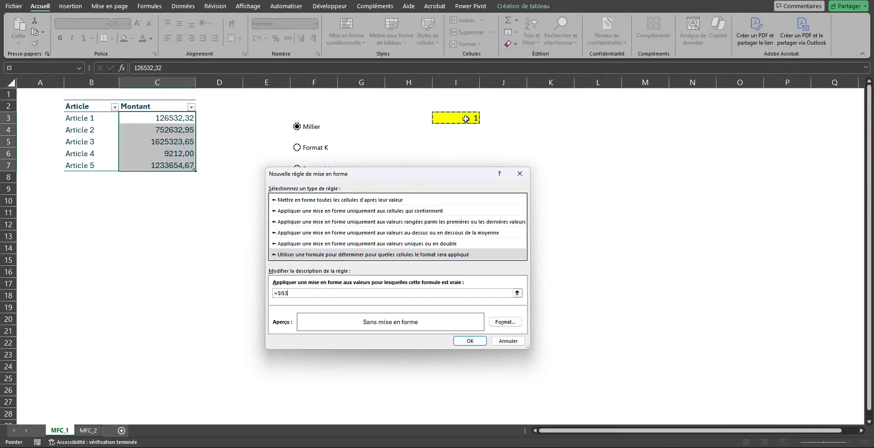
text(= 1)
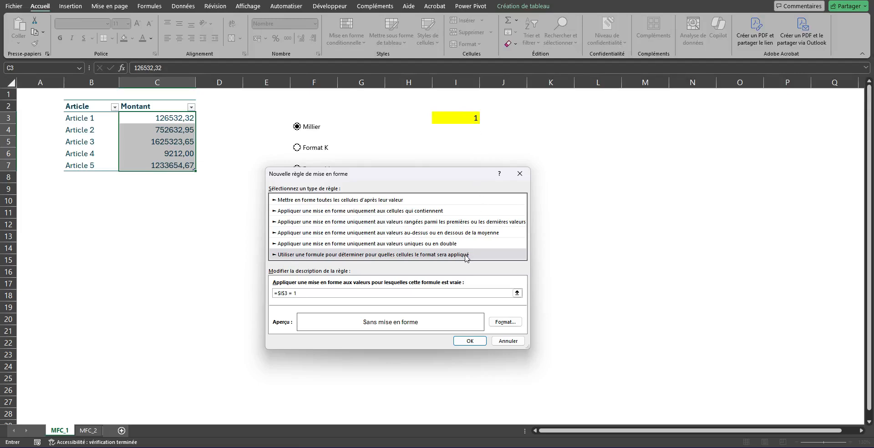
Give the rule the custom number format #.##0,00 and apply it to the Montant values.
click(507, 324)
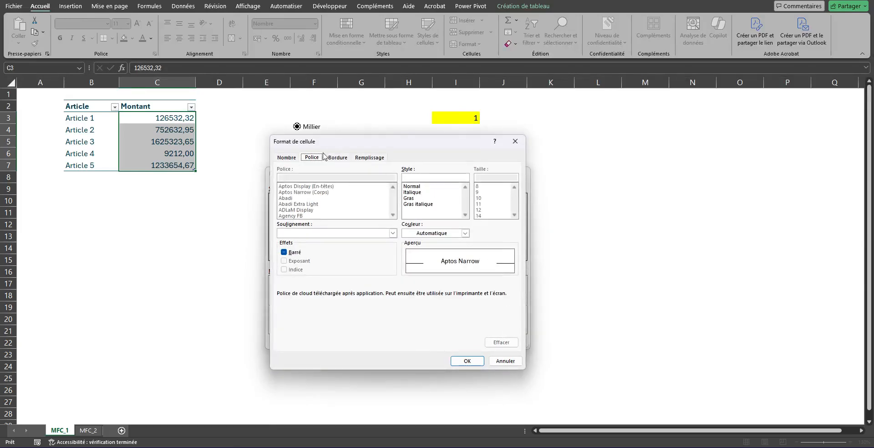
click(294, 158)
click(305, 243)
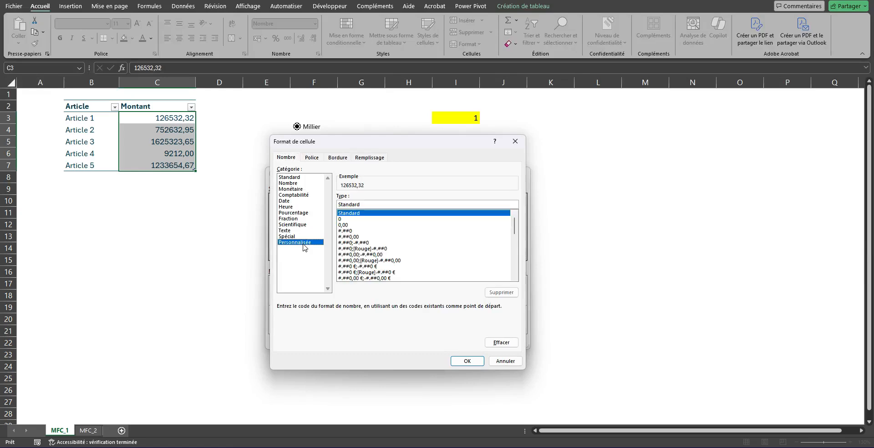
click(354, 237)
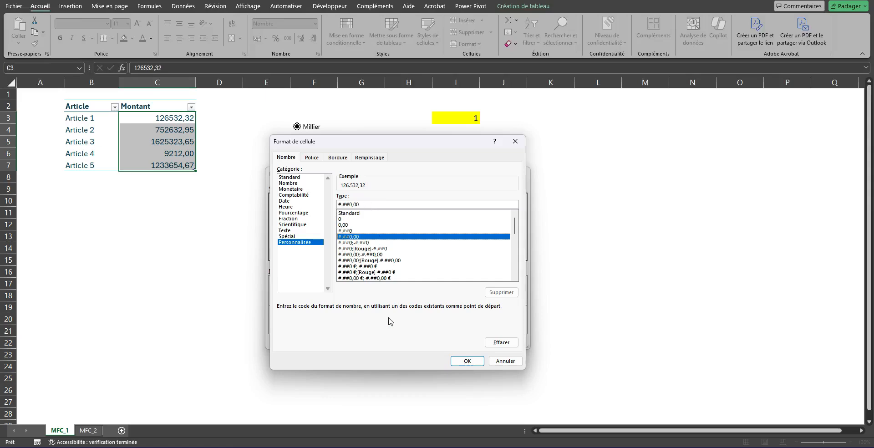
click(467, 361)
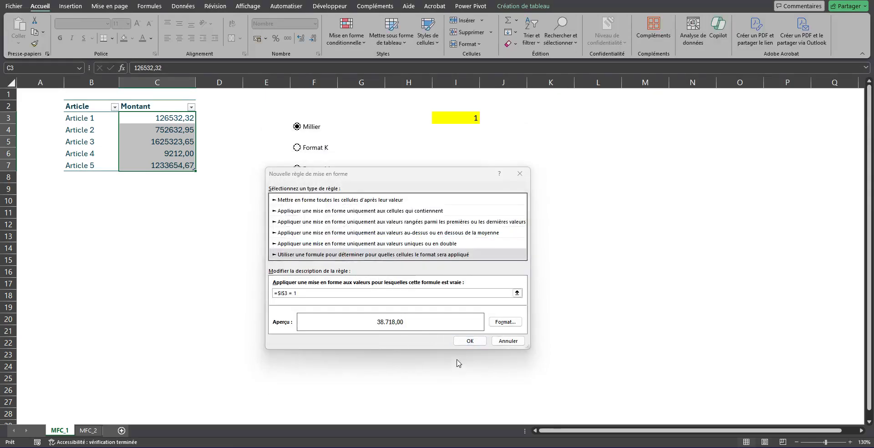
click(471, 341)
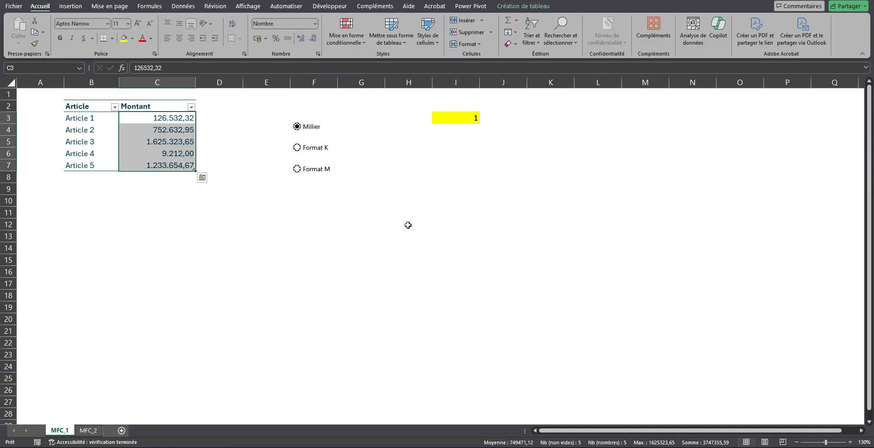
Create another formula-based conditional formatting rule for the Montant values C3:C7 with the formula =$I$3 = 2.
click(351, 49)
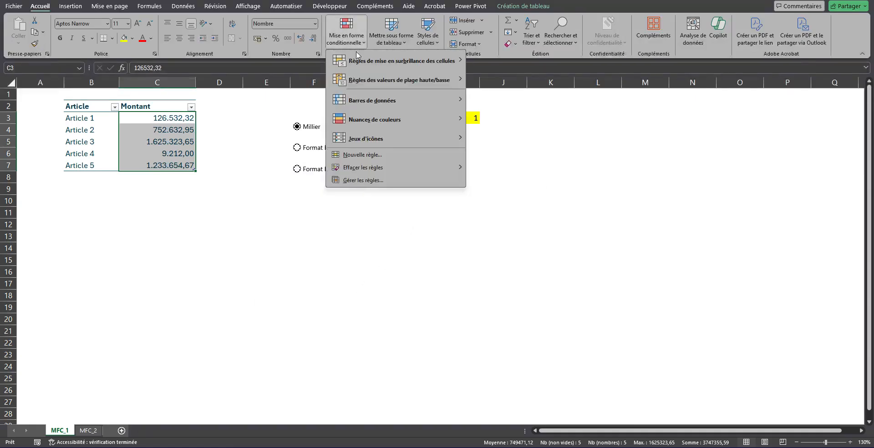
click(381, 155)
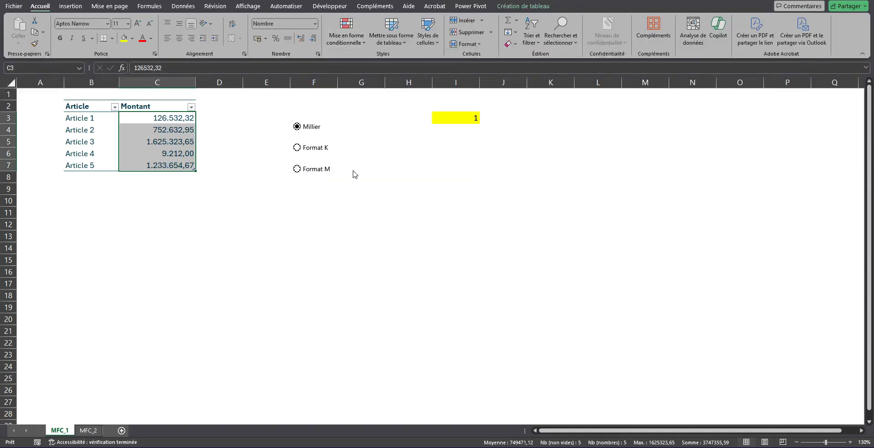
click(312, 245)
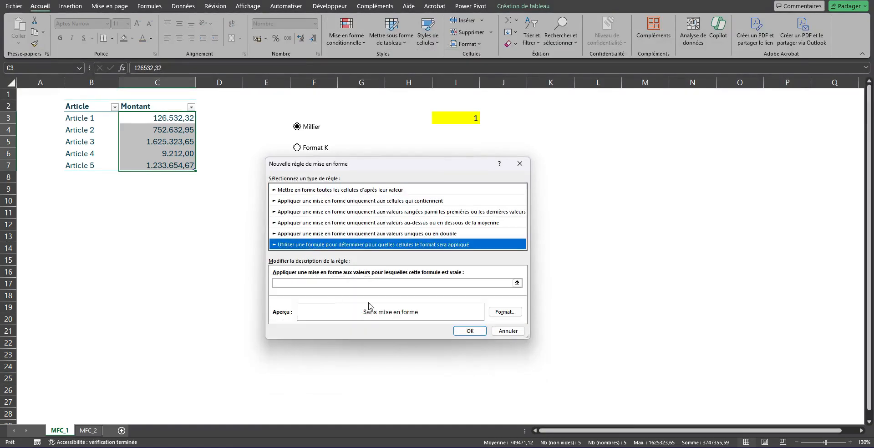
click(345, 283)
click(459, 118)
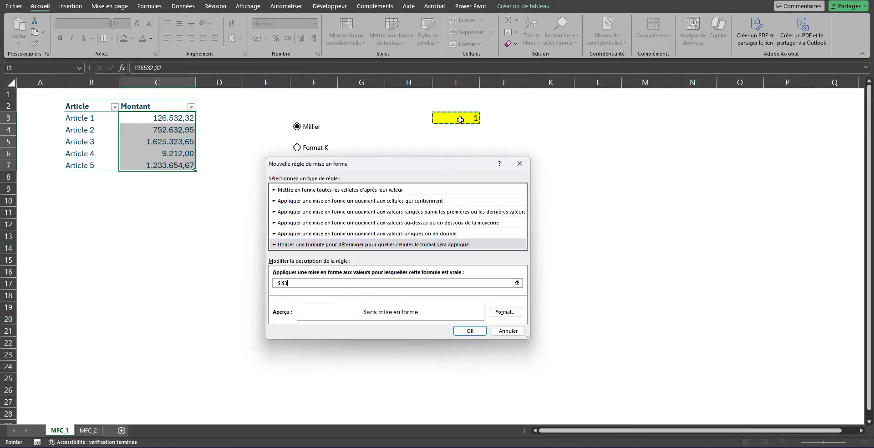
text(= 2)
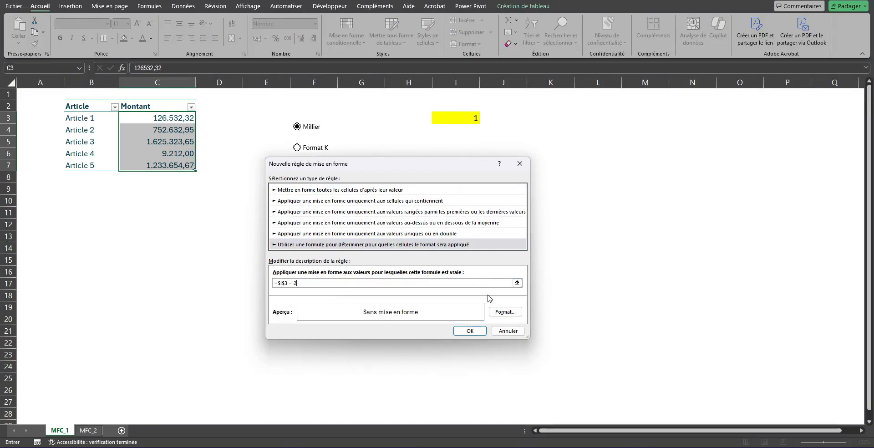
Give the new rule the custom number format #.##0,00." K" and apply it to the Montant values.
click(514, 314)
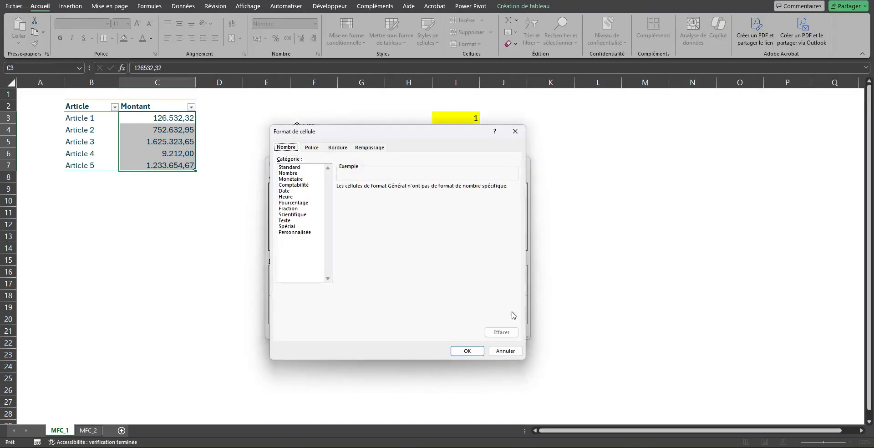
click(309, 232)
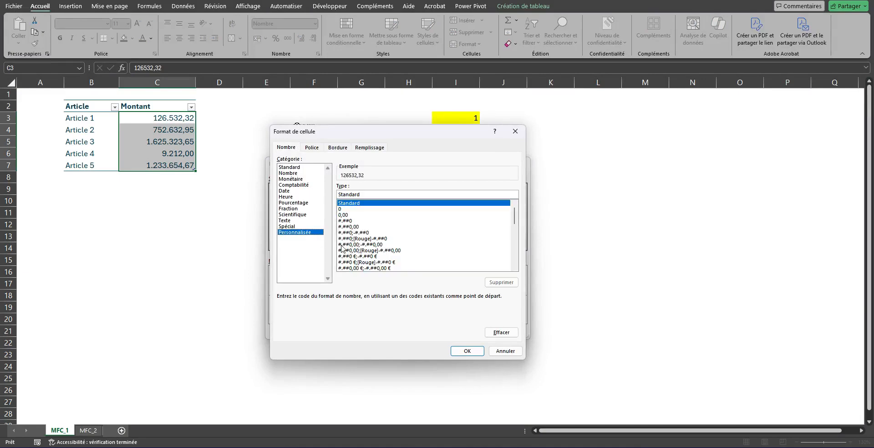
click(363, 226)
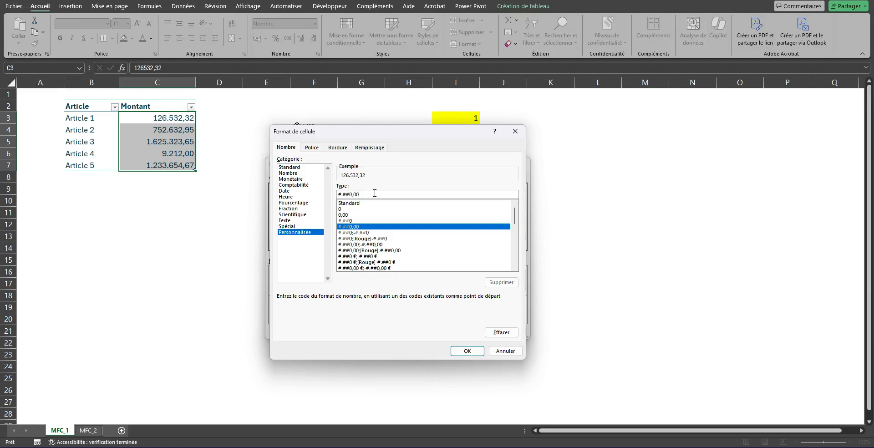
text(." K)
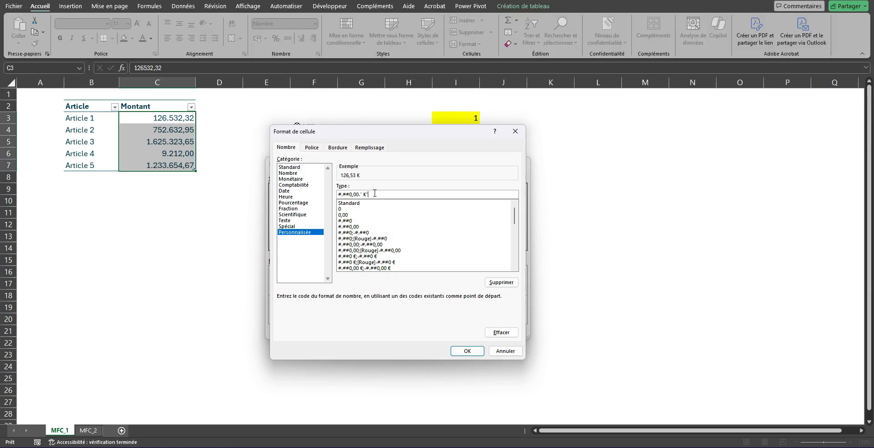
click(465, 352)
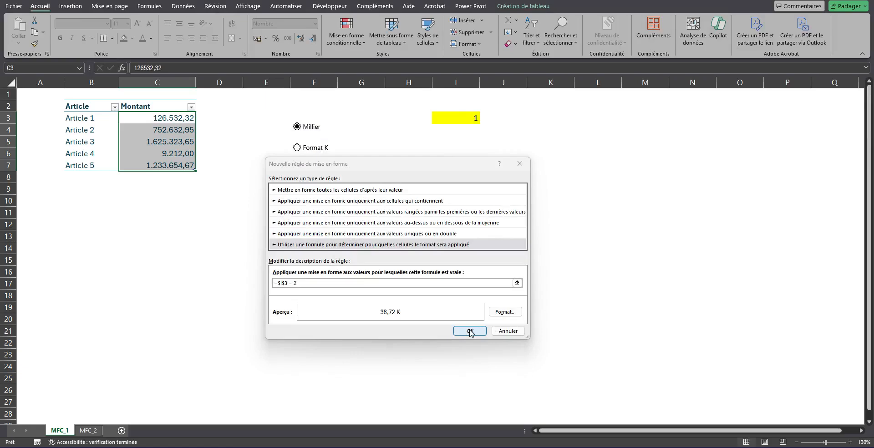
click(470, 331)
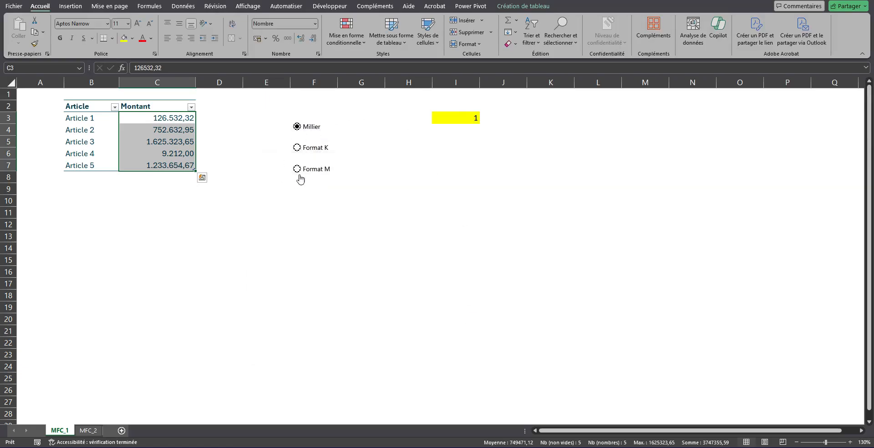
click(354, 41)
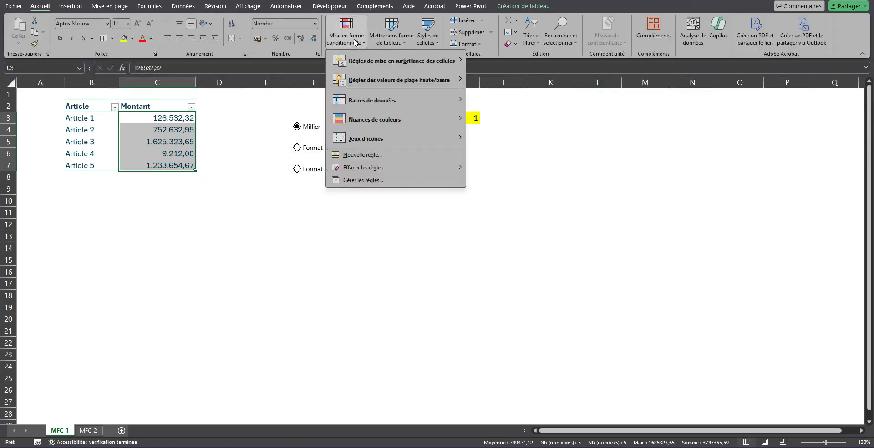
click(374, 155)
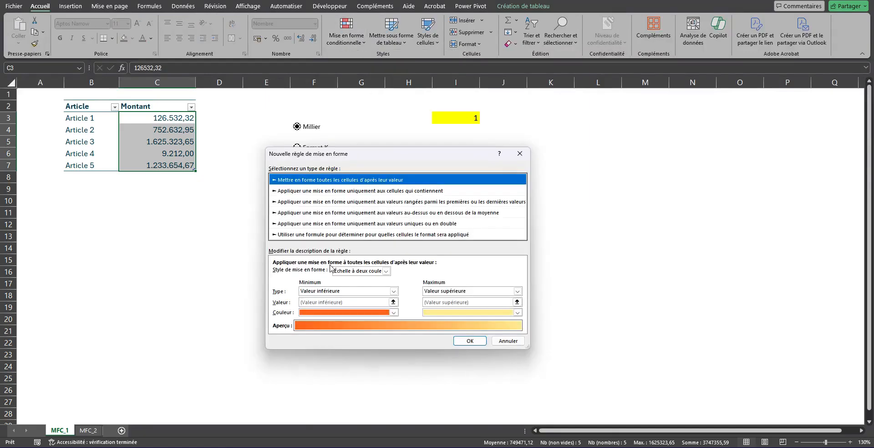
click(506, 342)
Duplicate the conditional formatting rule =$I$3 = 2 and change the copy's formula to =$I$3 = 3.
click(354, 39)
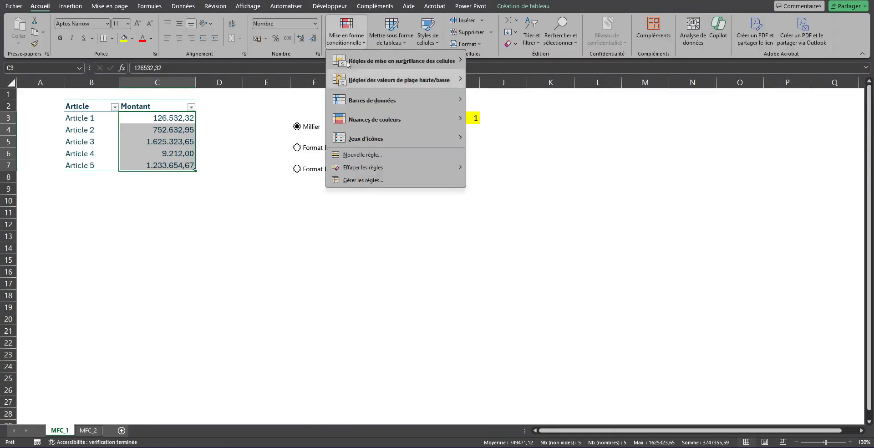
click(363, 180)
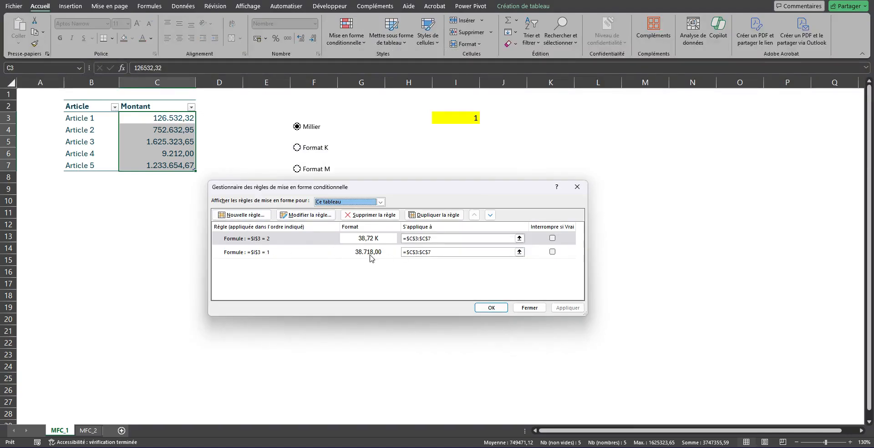
click(297, 241)
click(441, 216)
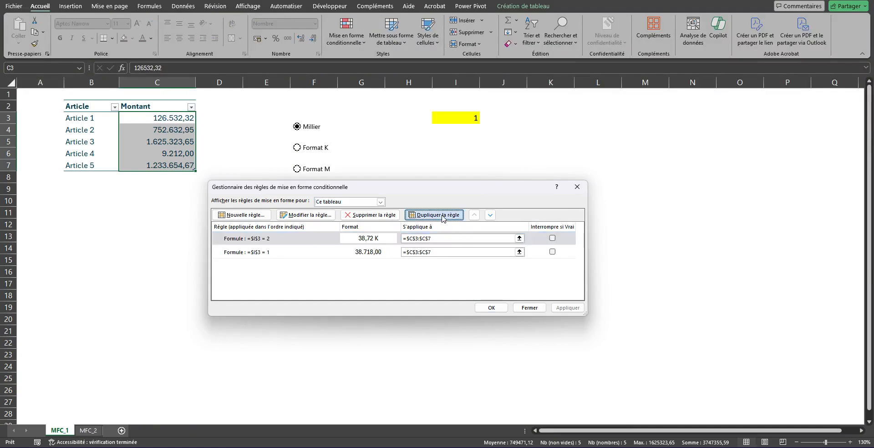
double_click(289, 241)
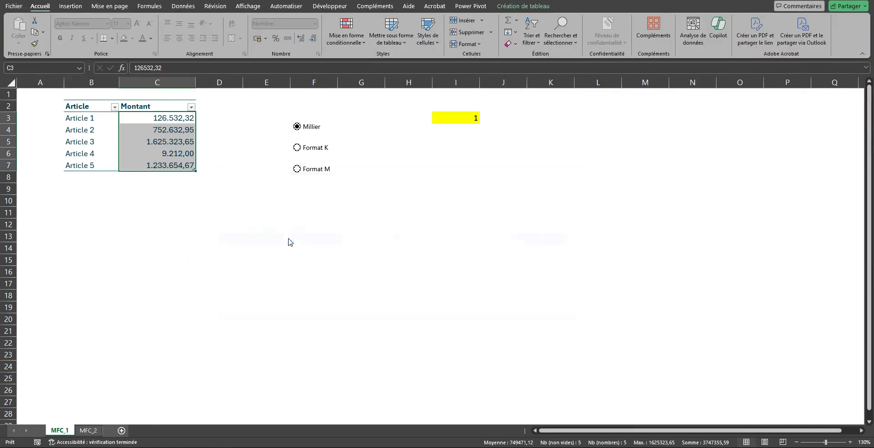
click(310, 280)
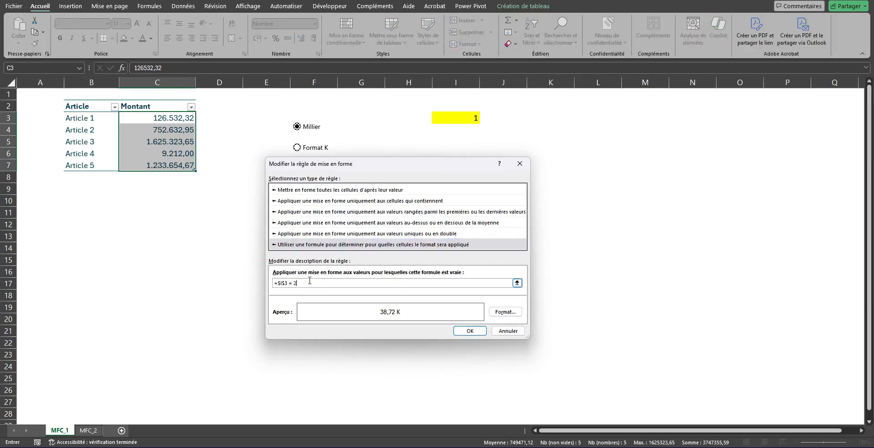
text(3)
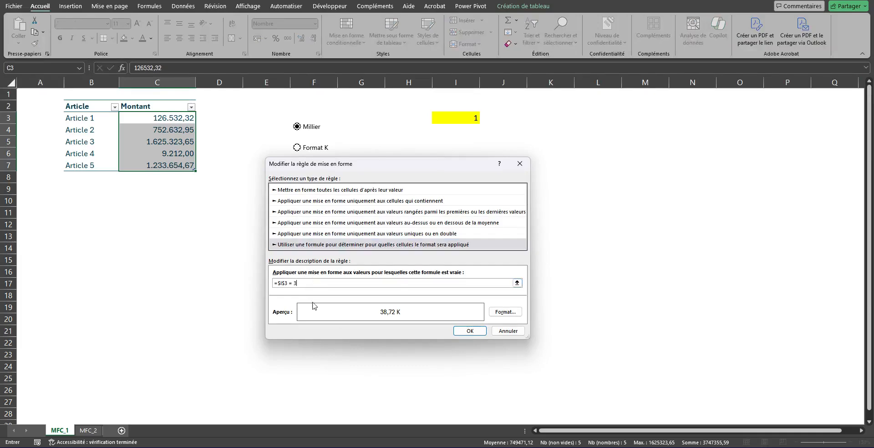
Set the duplicated rule's custom number format to #.##0,00.." M" and apply the rules to the table.
click(501, 313)
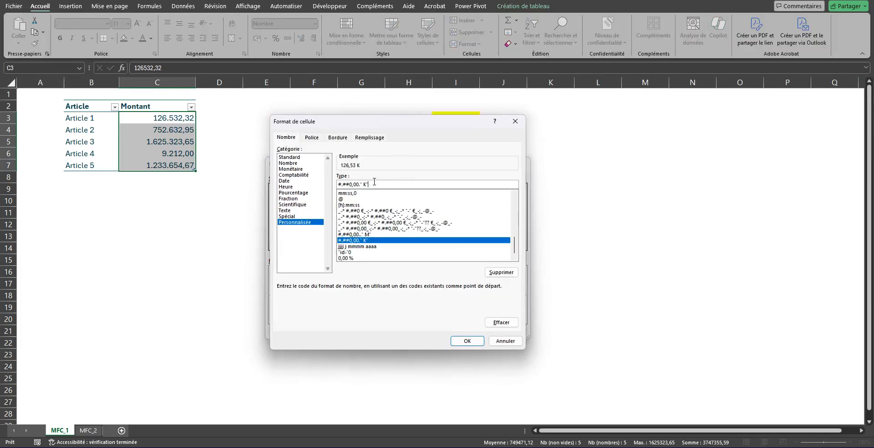
key(BackSpace)
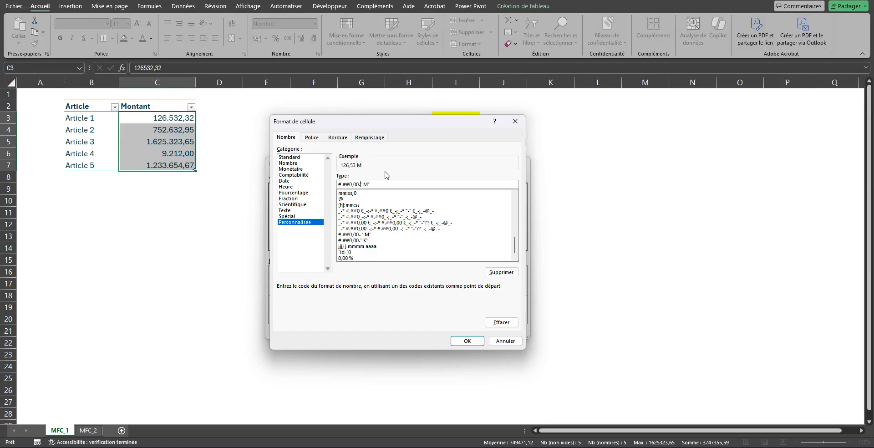
text(.)
click(467, 341)
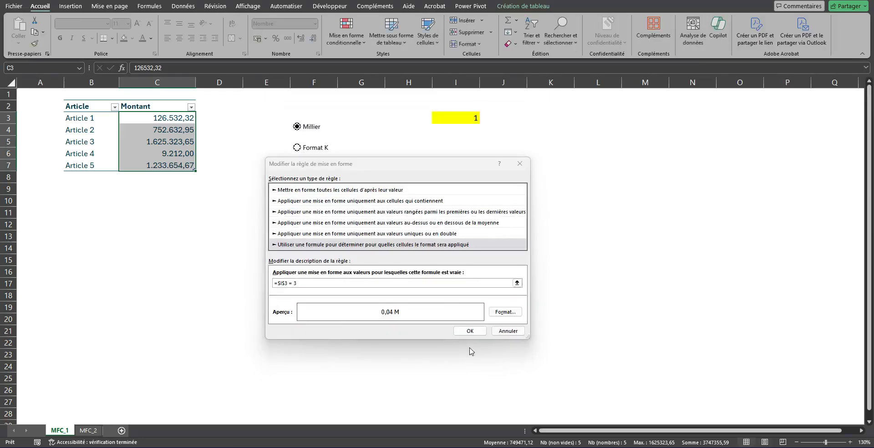
click(472, 329)
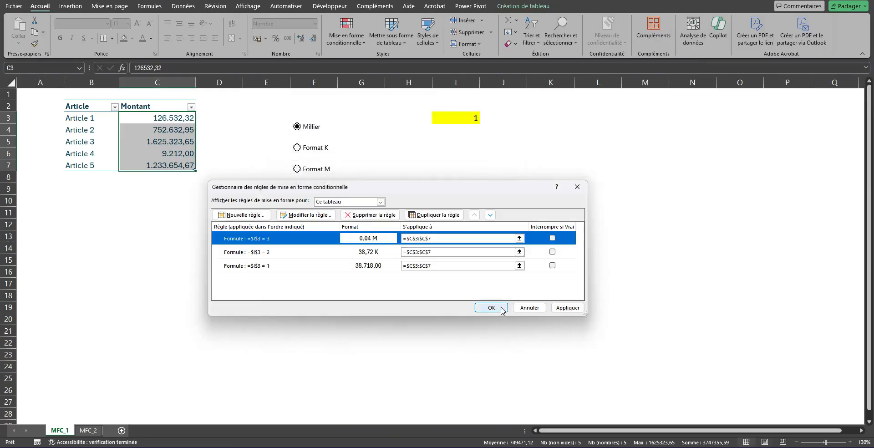
click(490, 308)
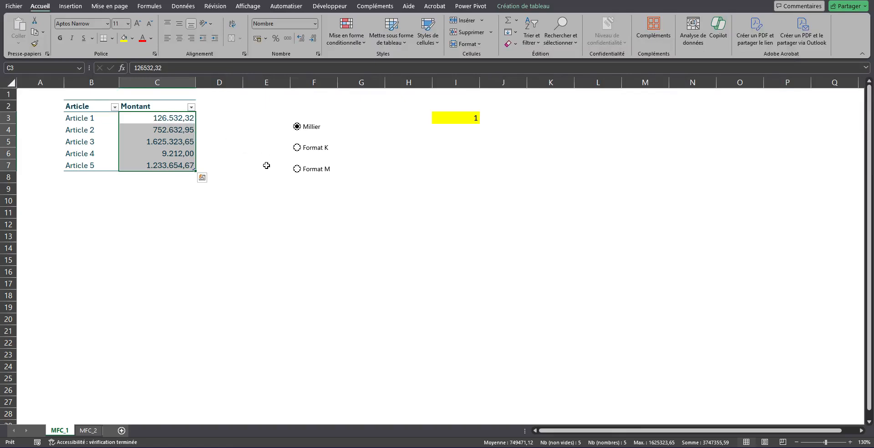
Test the three rules by switching between Format K, Format M and Millier, finishing on Millier.
click(319, 151)
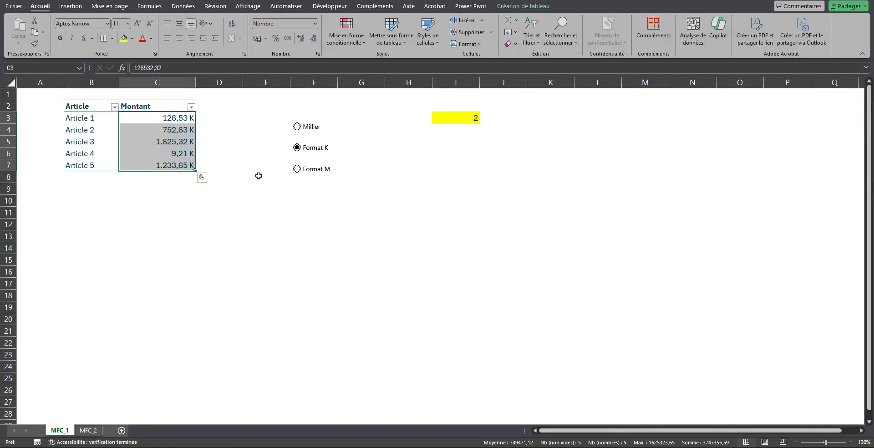
click(311, 129)
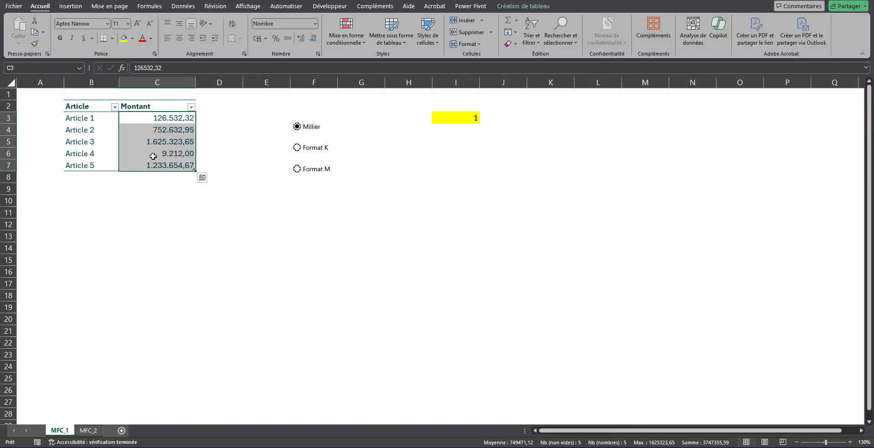
click(319, 152)
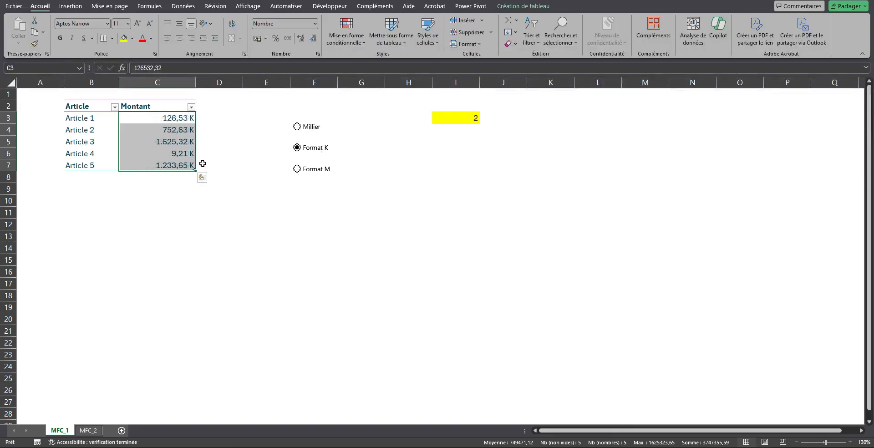
click(316, 171)
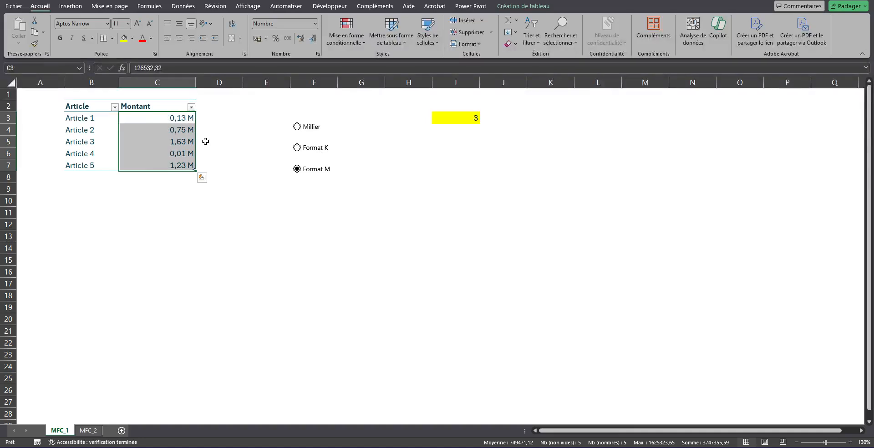
click(316, 148)
click(310, 128)
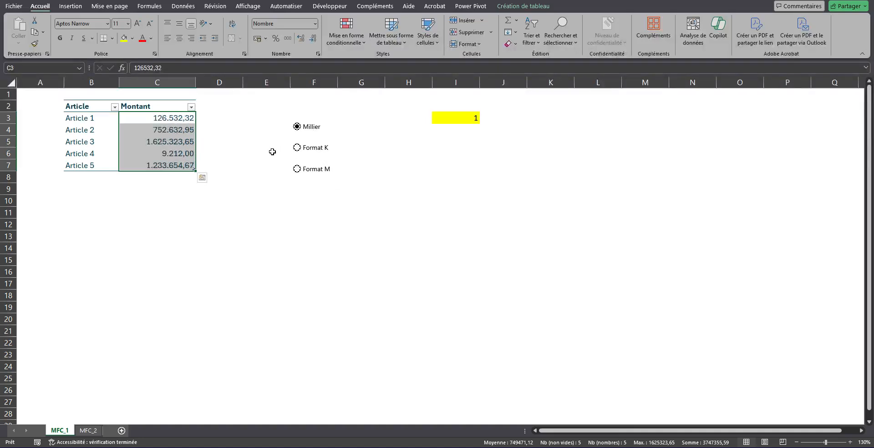
click(272, 152)
click(322, 147)
click(323, 172)
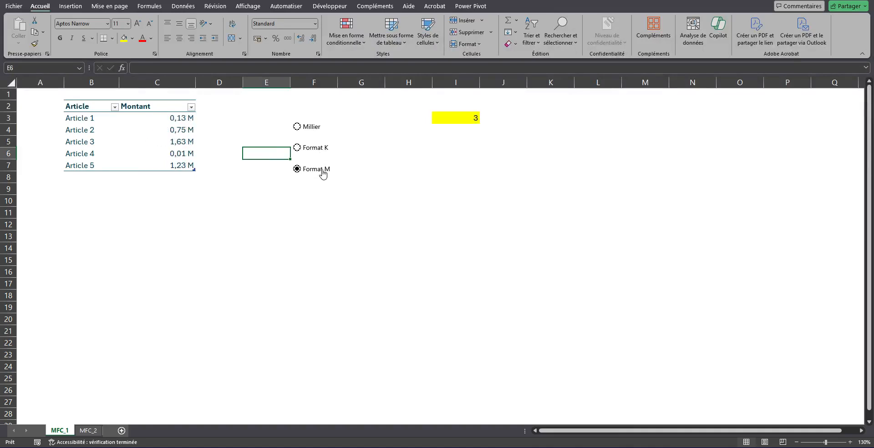
click(316, 133)
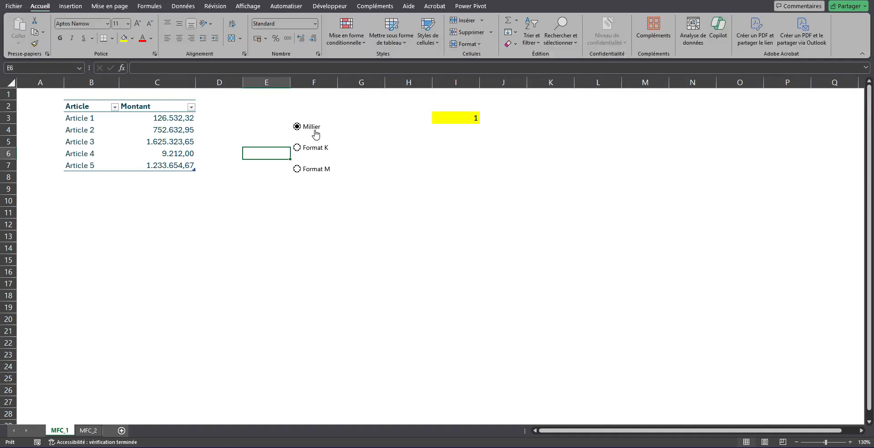
Examine the MFC_2 sheet's table formats by alternating between Modifié and Normal, and return to the MFC_1 sheet.
click(91, 431)
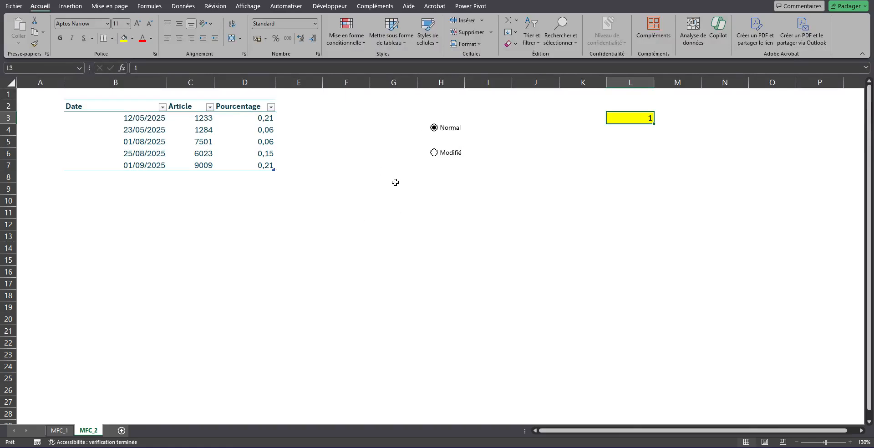
click(435, 159)
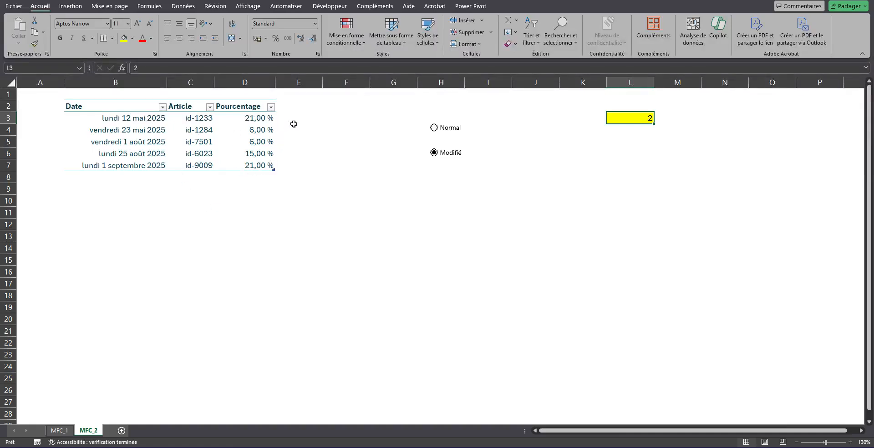
click(434, 128)
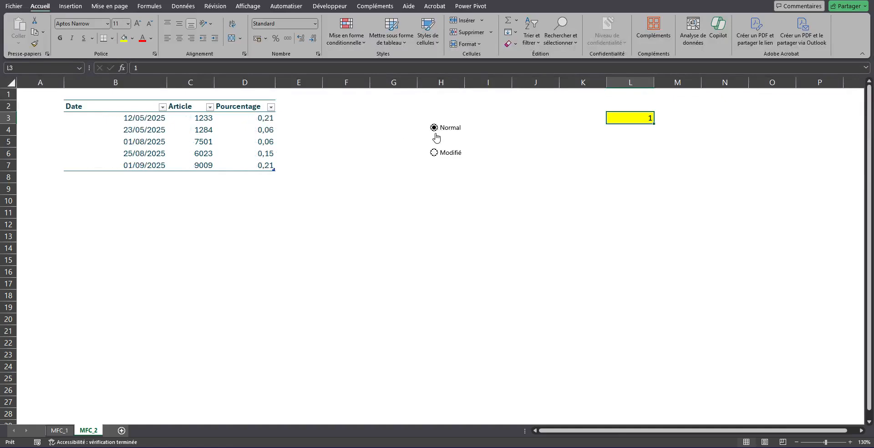
click(434, 153)
click(433, 128)
click(61, 430)
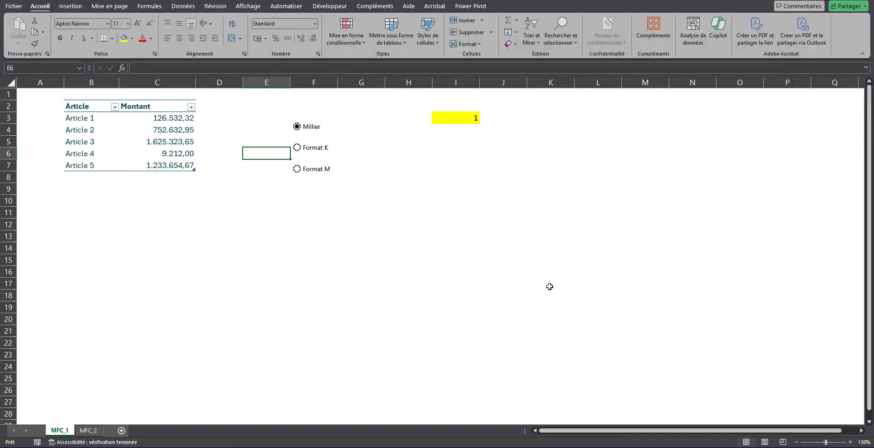